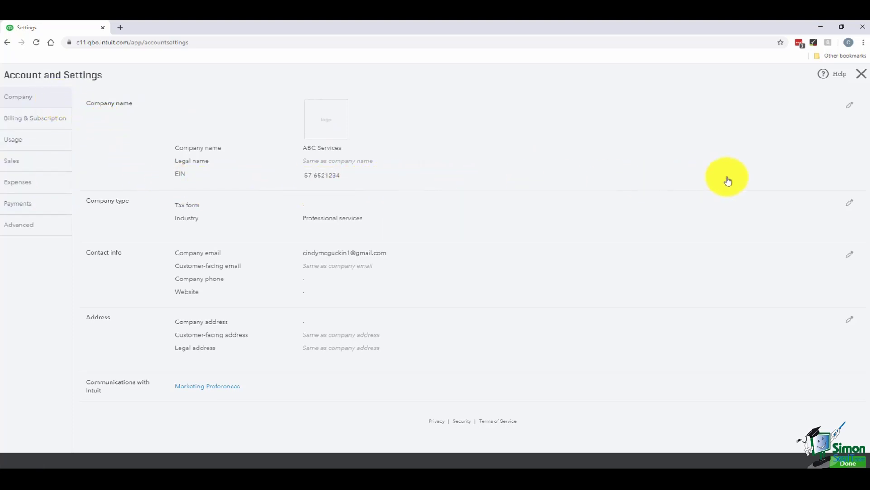
# - Change the company name to "ABC Services, Inc." in the company settings and save it
pyautogui.click(851, 111)
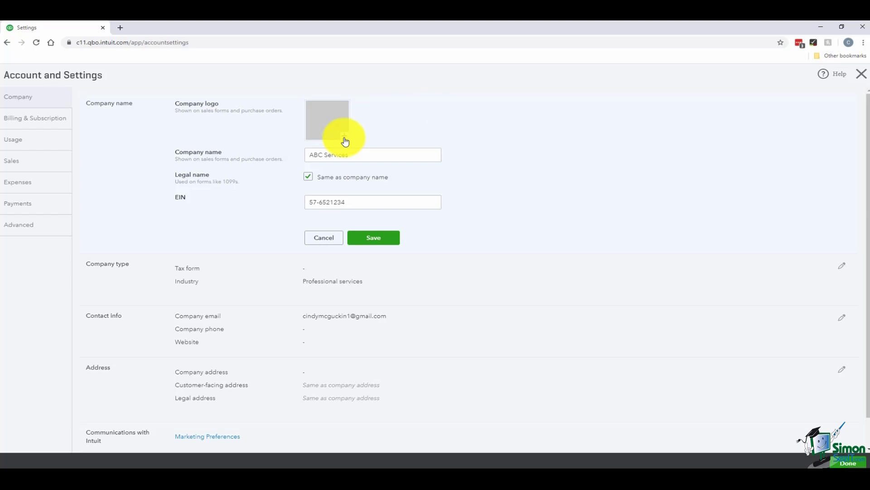
pyautogui.click(365, 154)
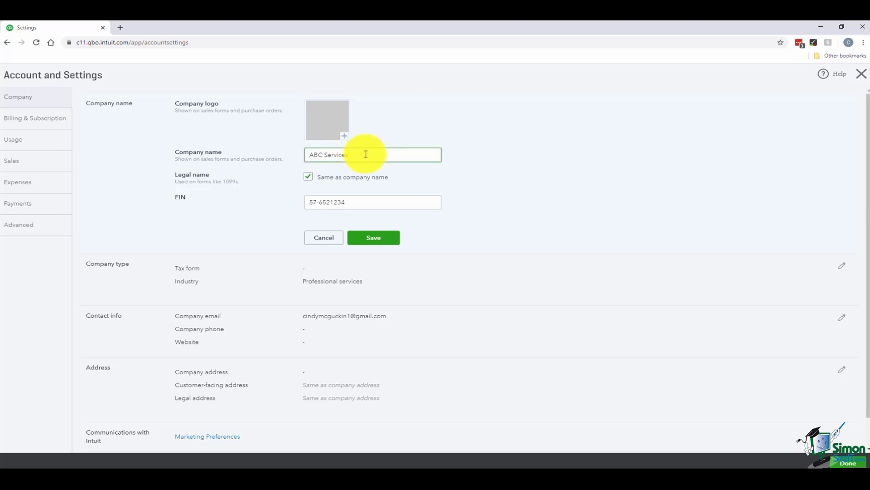
pyautogui.write('Inc.')
pyautogui.click(375, 200)
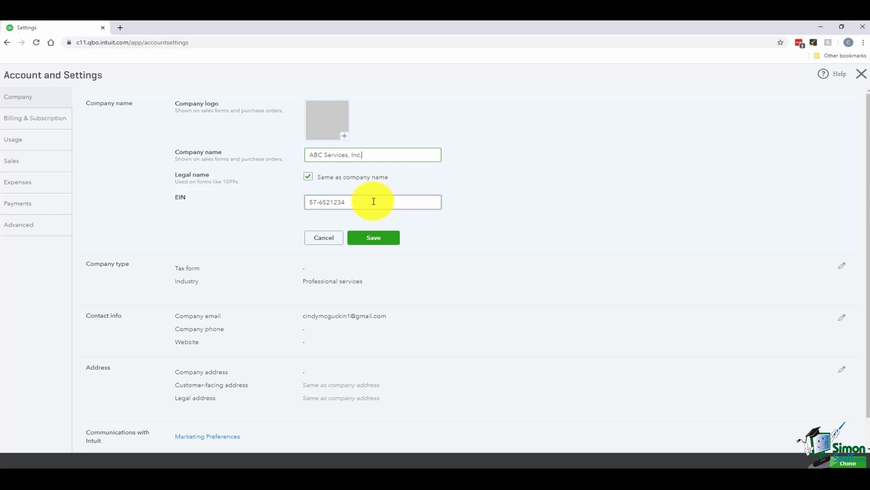
pyautogui.click(373, 239)
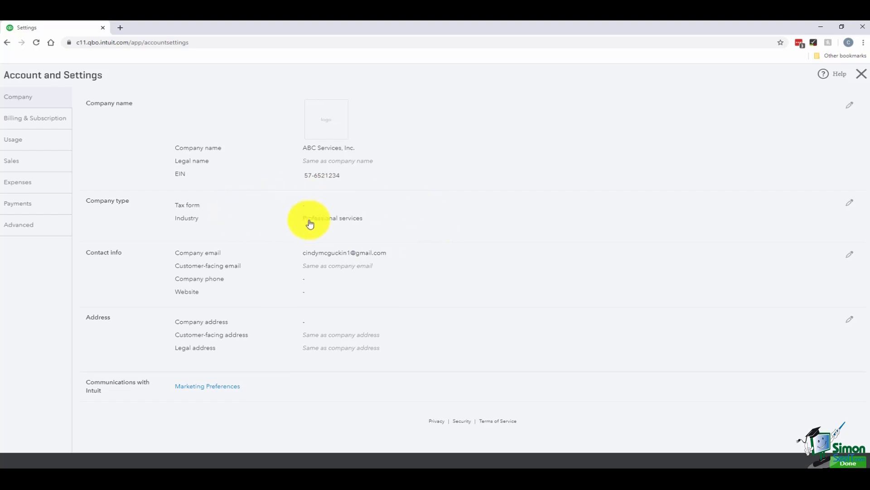
# - Set the company type's tax form to Not sure/Other/None, keep Professional services as the industry, and save
pyautogui.click(850, 203)
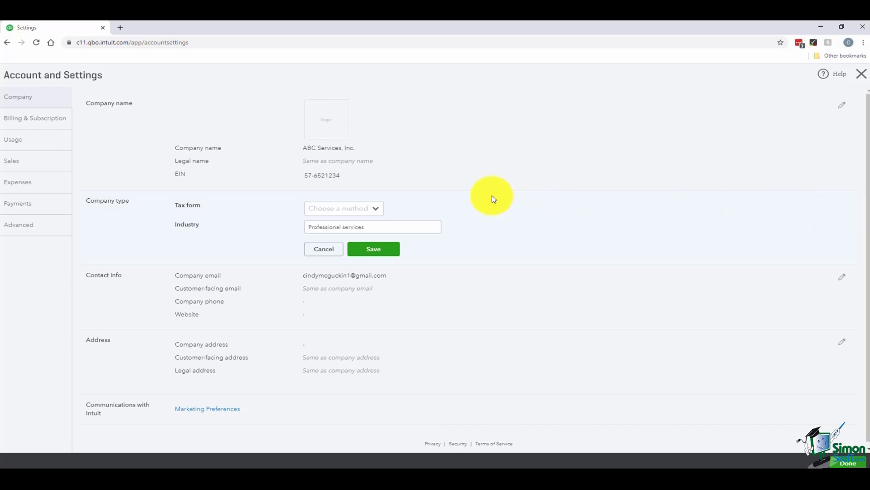
pyautogui.click(376, 209)
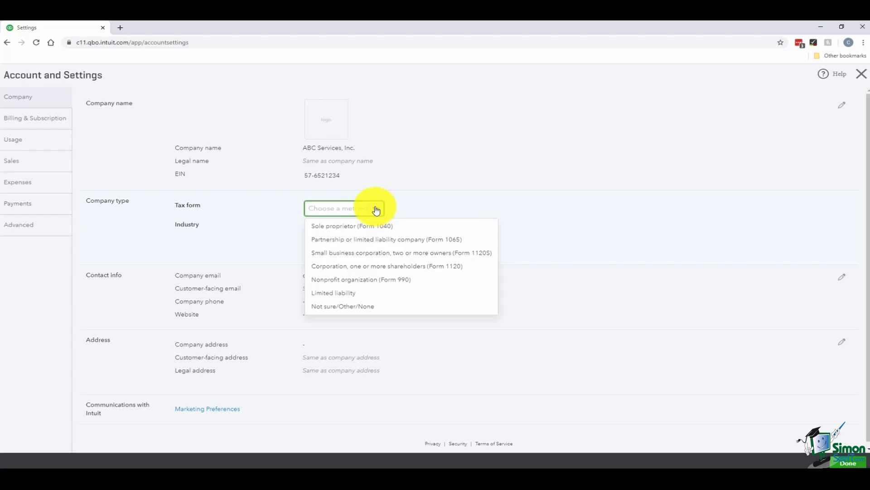
pyautogui.click(369, 307)
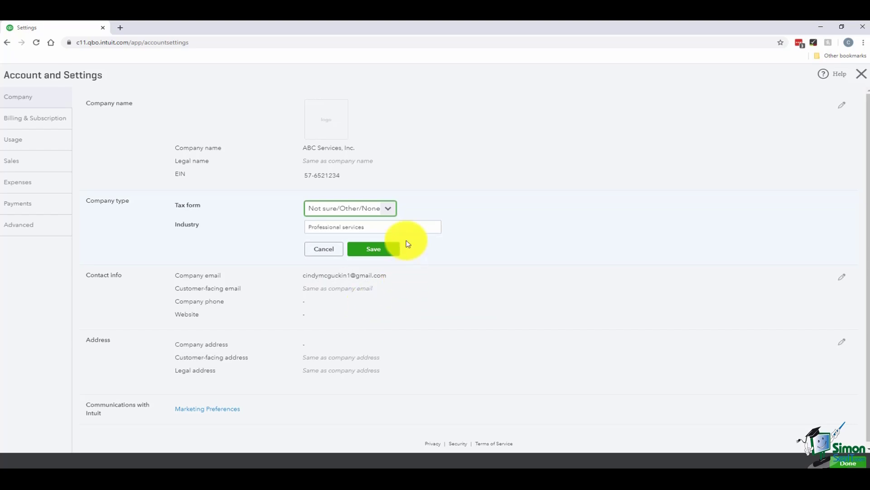
pyautogui.click(408, 230)
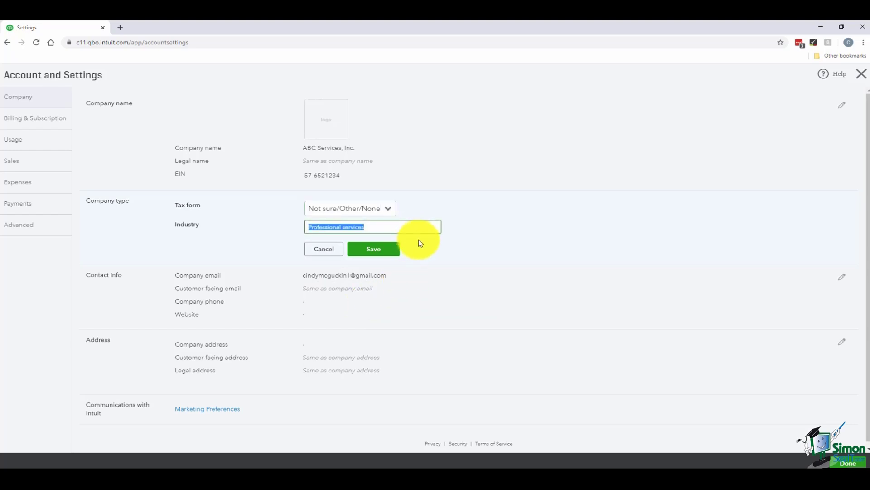
pyautogui.click(430, 246)
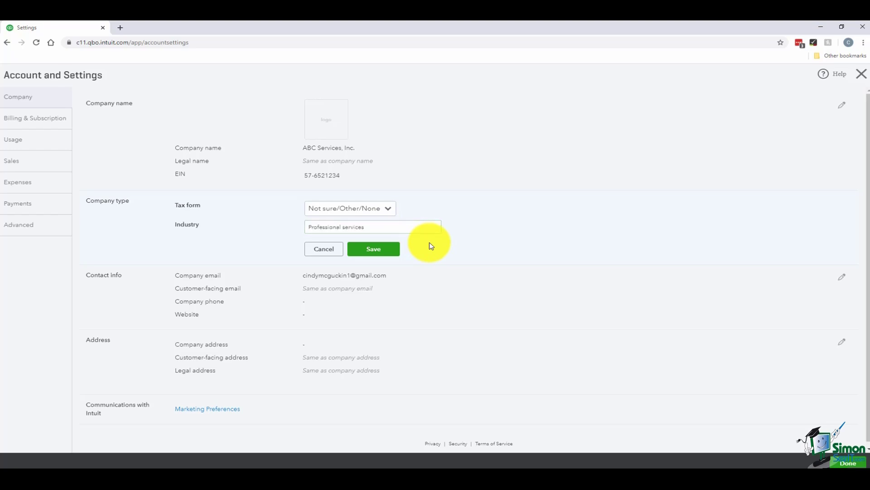
pyautogui.click(382, 251)
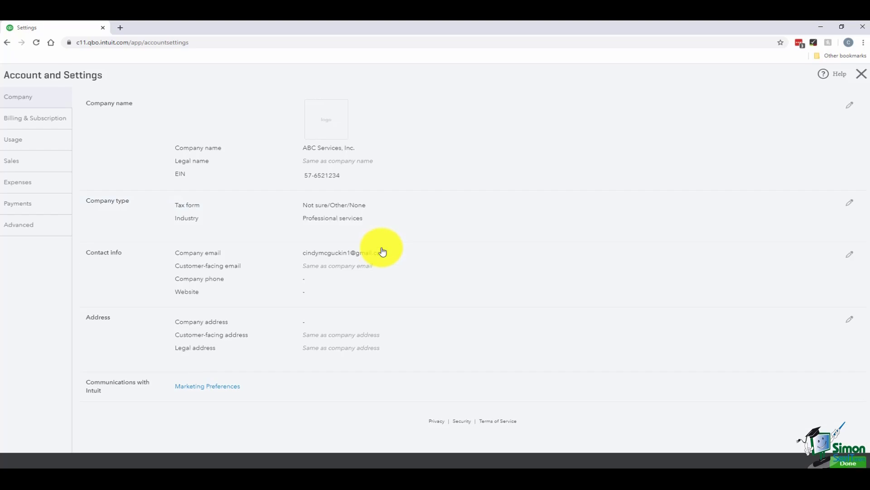
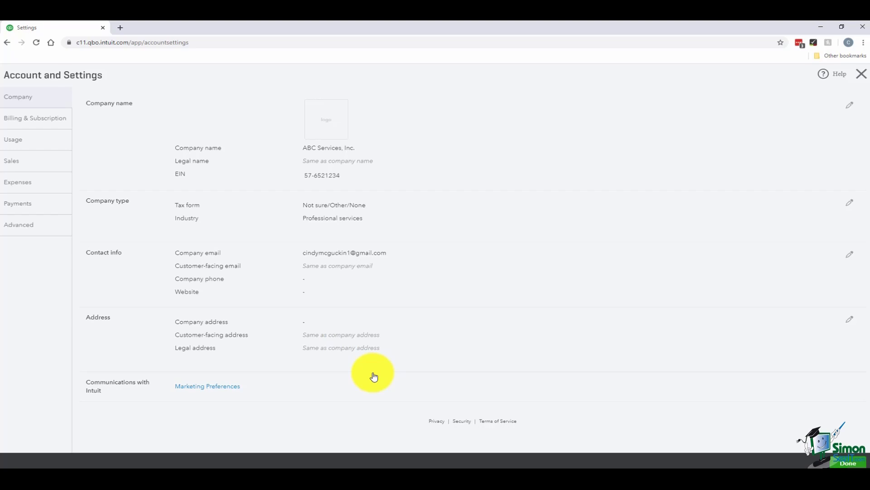
# - Review the billing and subscription plans and the account's usage limits
pyautogui.click(48, 123)
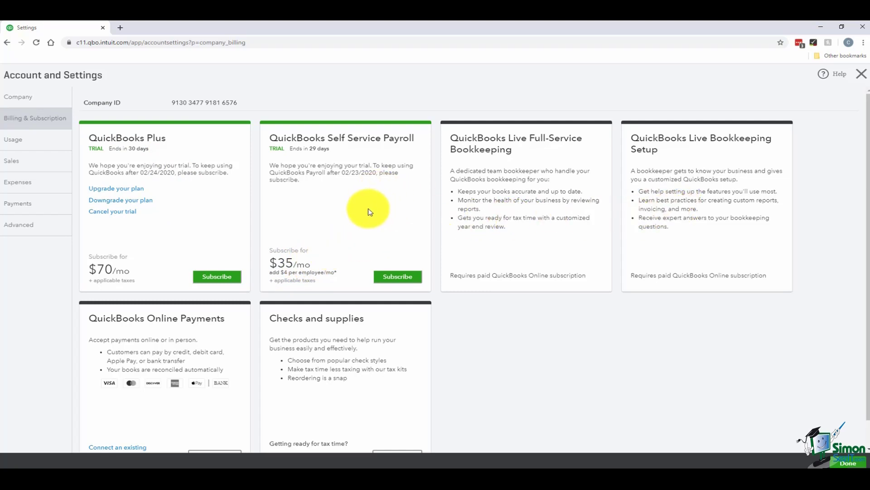
pyautogui.click(26, 146)
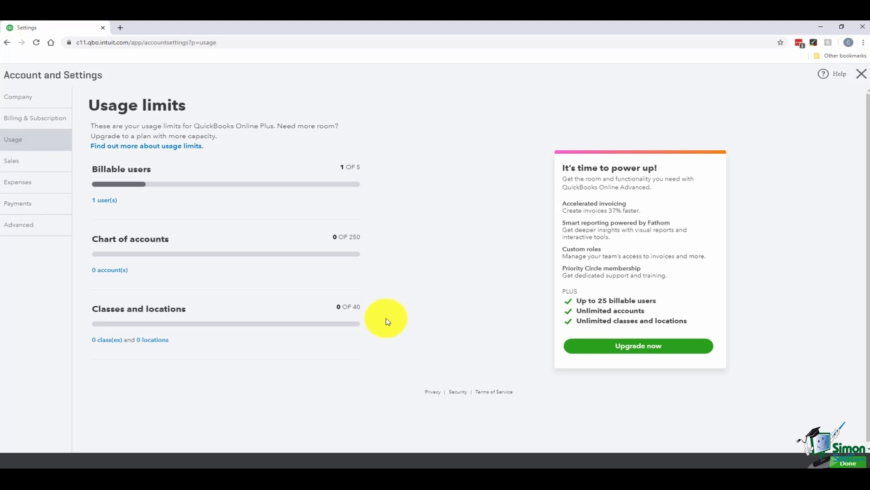
# - Turn off Shipping and the Sales Rep custom field in the sales form content, keeping Net 30 terms and Print later delivery, and save
pyautogui.click(41, 168)
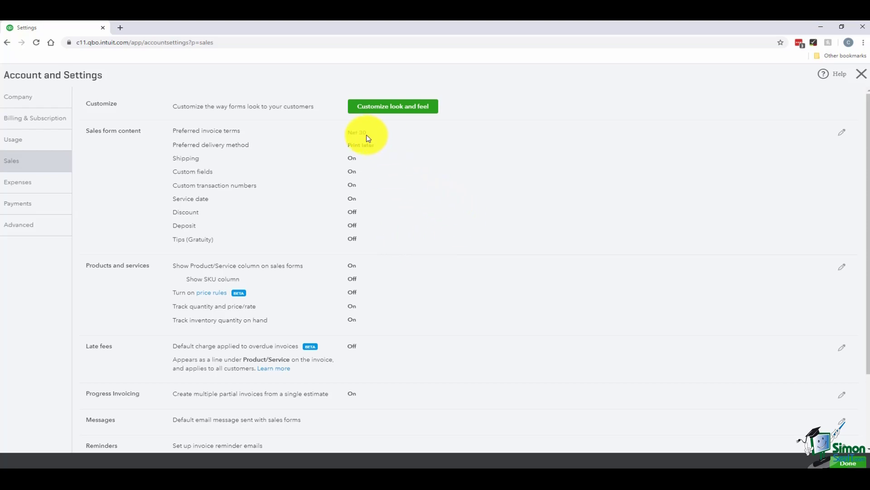
pyautogui.click(843, 135)
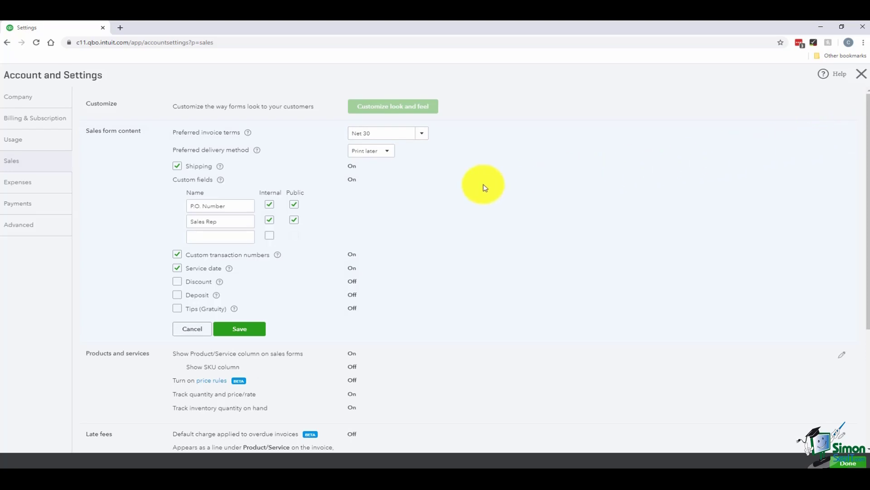
pyautogui.click(424, 136)
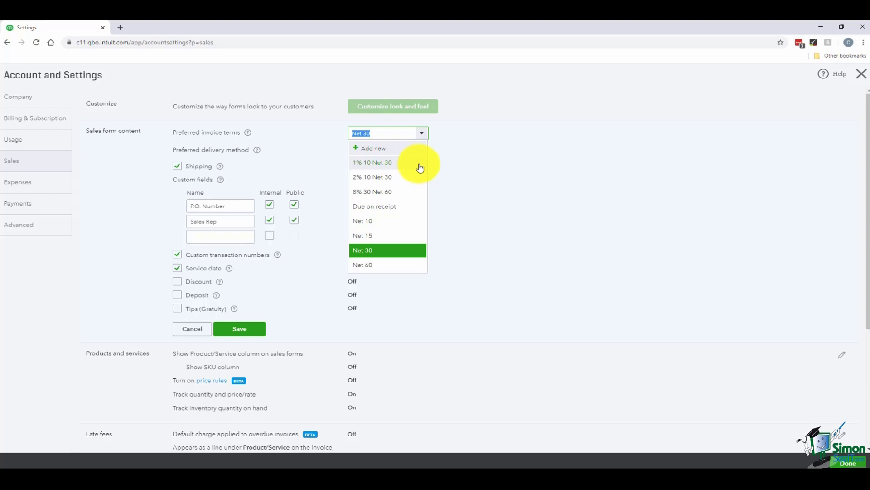
pyautogui.click(459, 168)
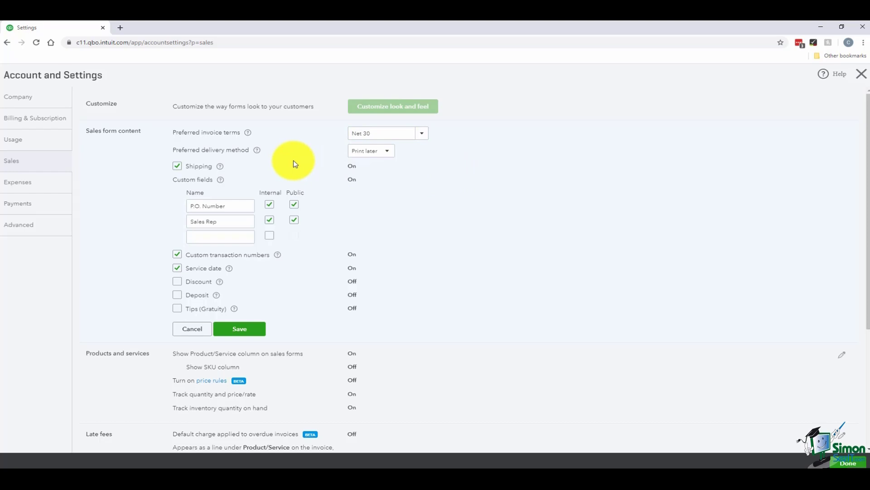
pyautogui.click(389, 155)
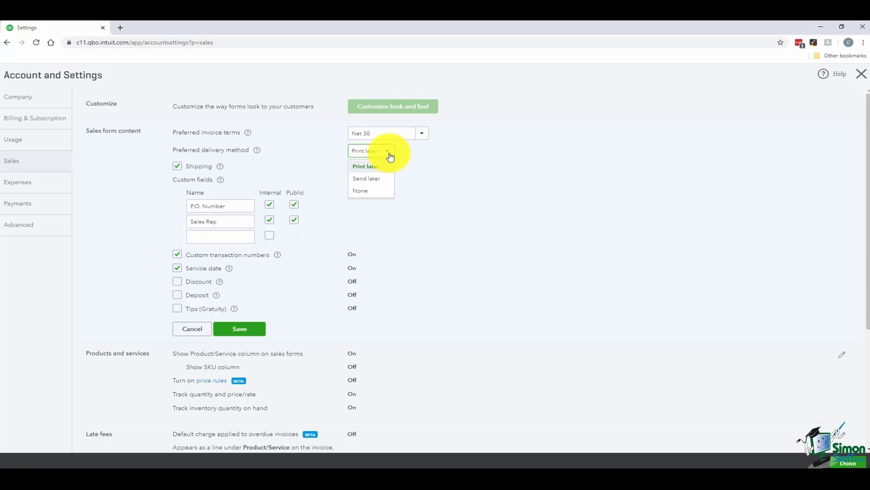
pyautogui.click(394, 165)
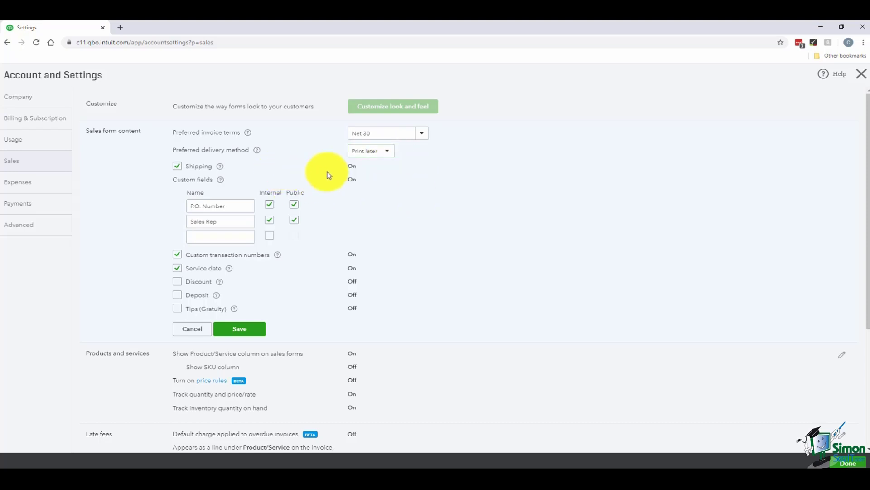
pyautogui.click(178, 167)
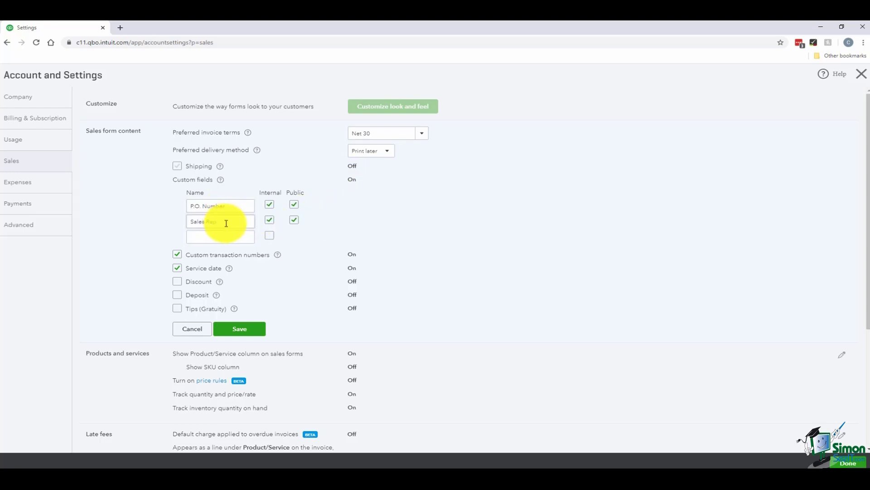
pyautogui.click(270, 220)
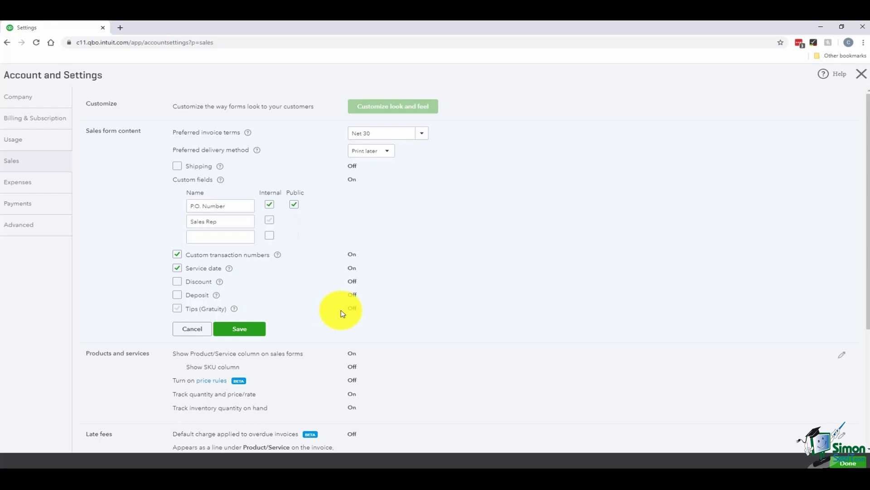
pyautogui.click(251, 332)
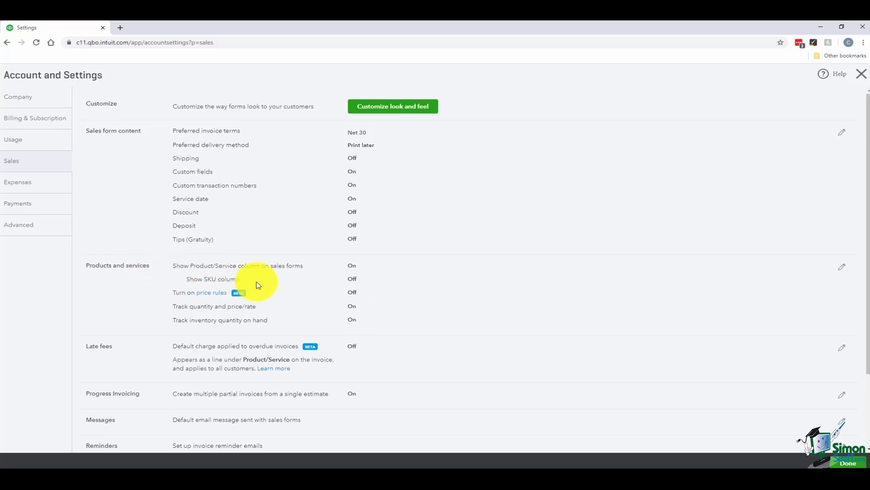
# - Review the products and services options in the sales settings and leave without saving changes
pyautogui.click(353, 323)
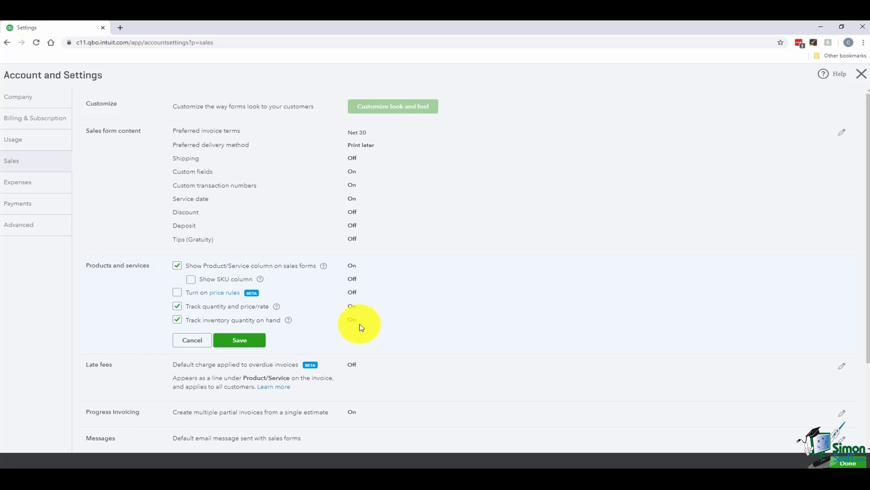
pyautogui.click(200, 343)
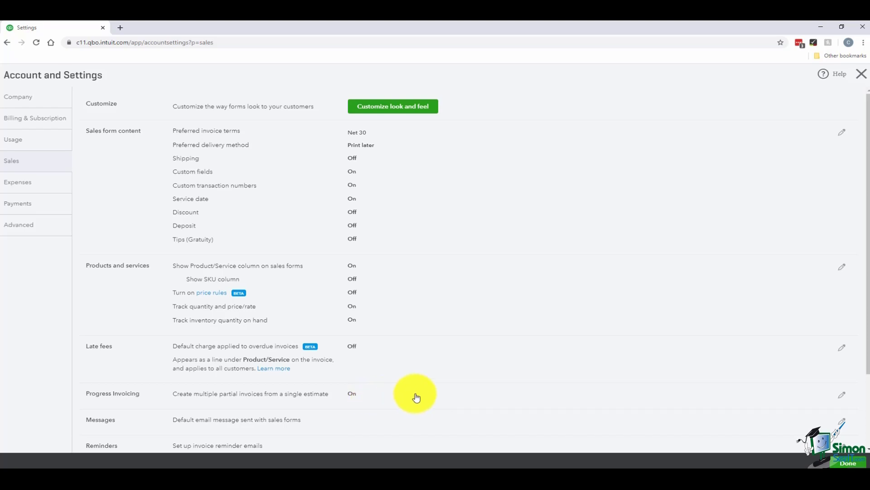
# - Enable emailing a copy to the company address in the default invoice message, keeping the "Dear [Full Name]" greeting, and save
pyautogui.moveTo(865, 322); pyautogui.dragTo(866, 396)
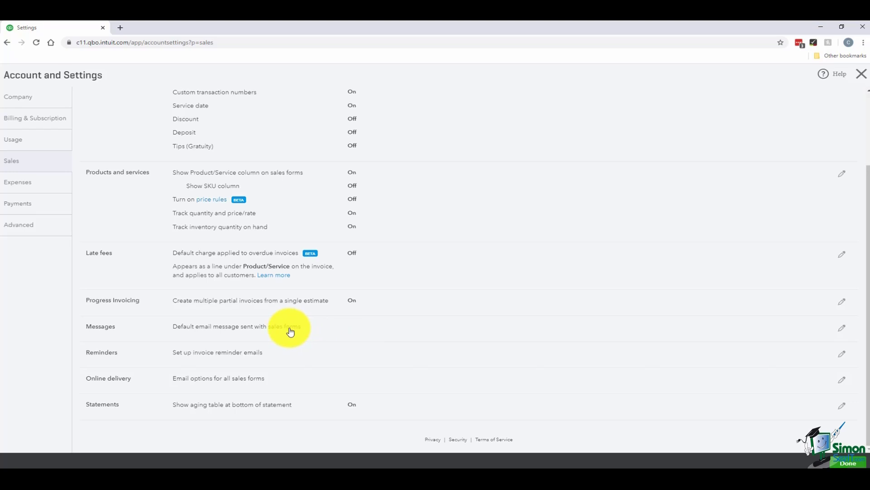
pyautogui.click(842, 330)
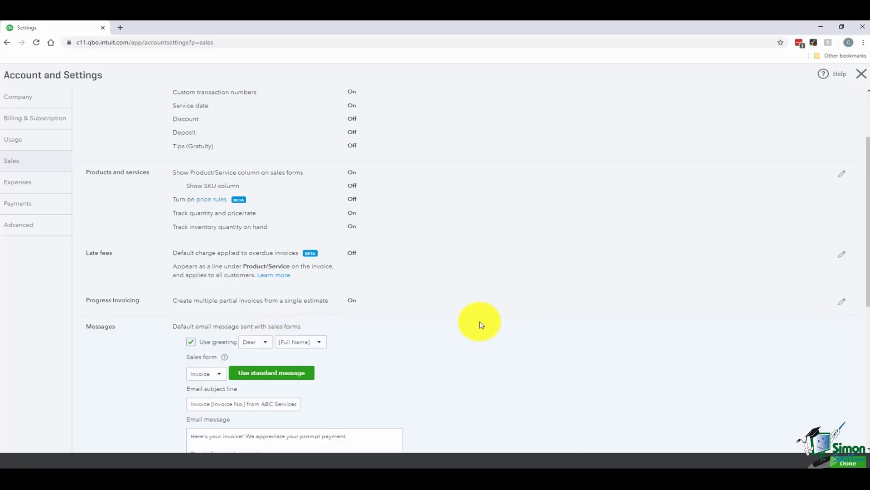
pyautogui.click(265, 343)
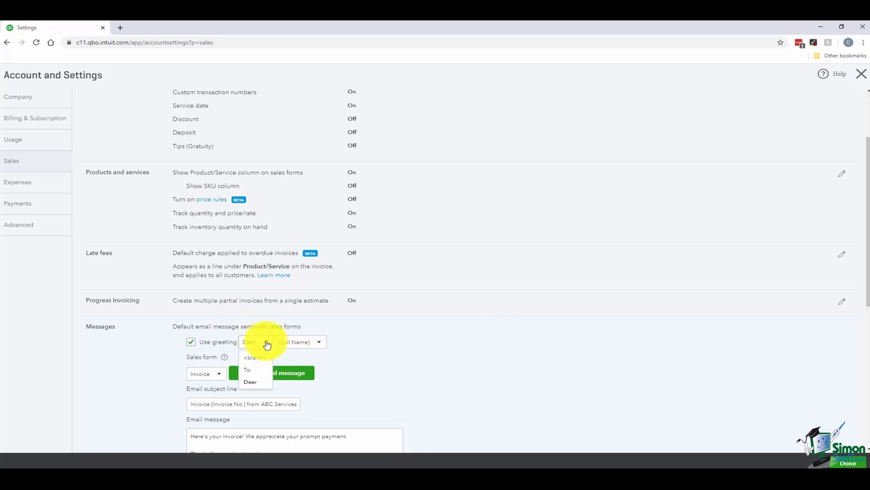
pyautogui.click(251, 381)
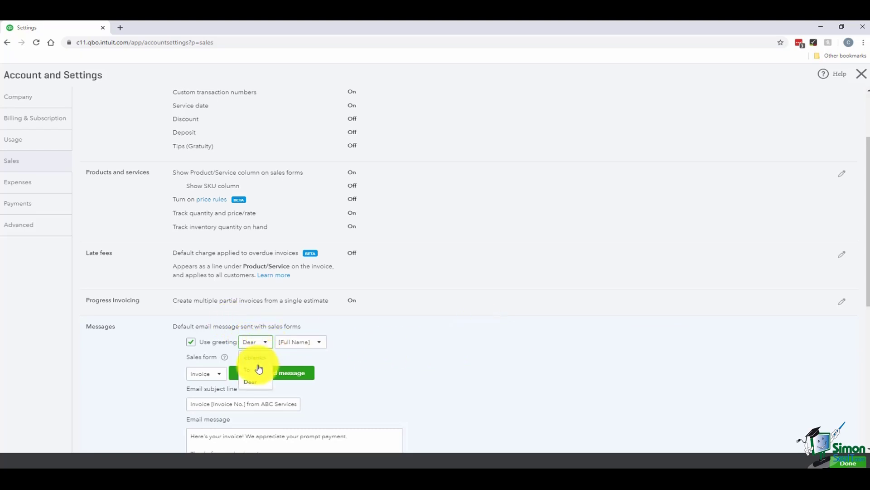
pyautogui.click(320, 343)
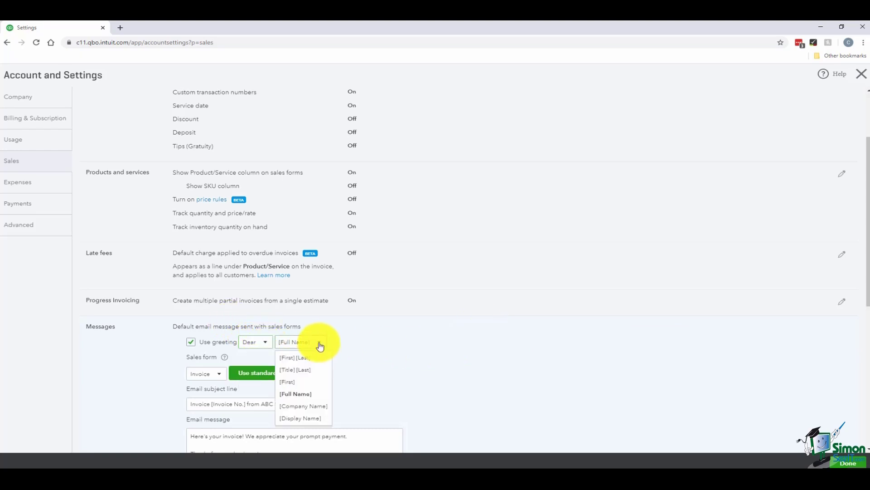
pyautogui.click(405, 346)
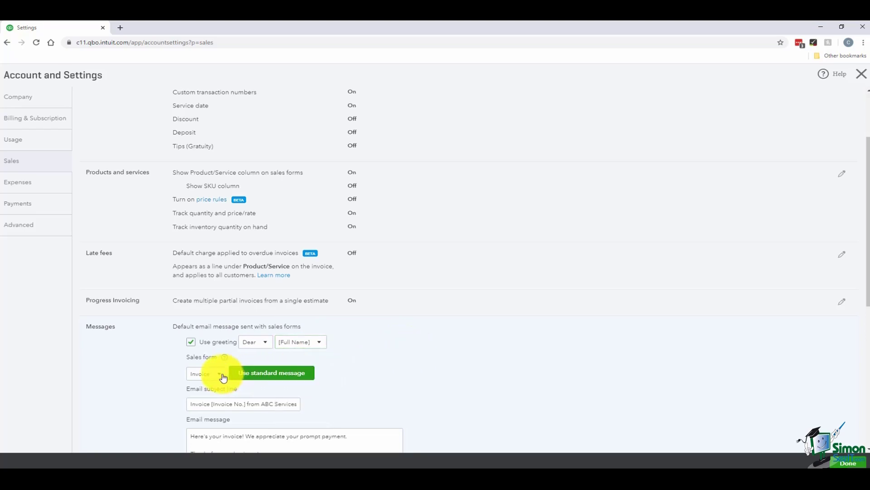
pyautogui.moveTo(863, 289); pyautogui.dragTo(863, 353)
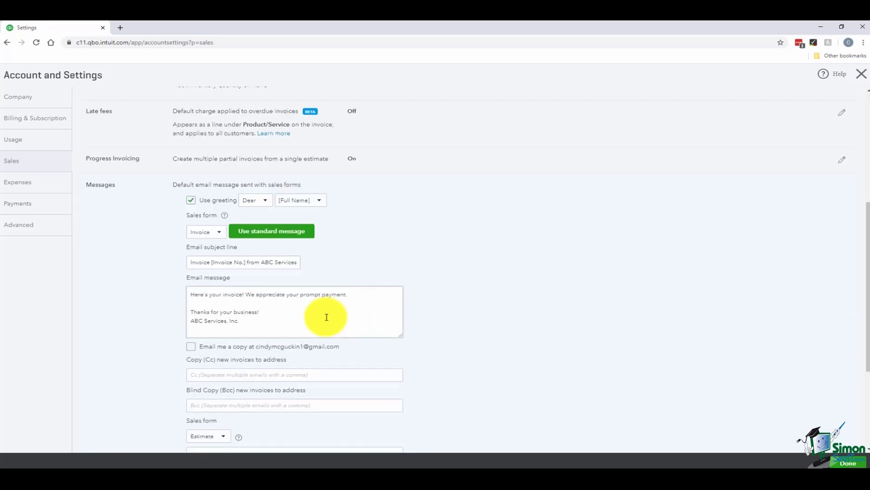
pyautogui.click(193, 348)
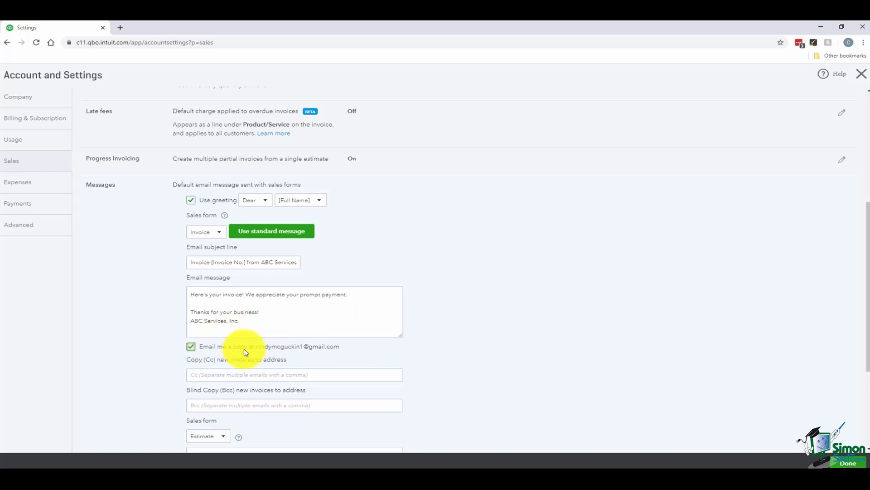
pyautogui.scroll(-2, 590, 302)
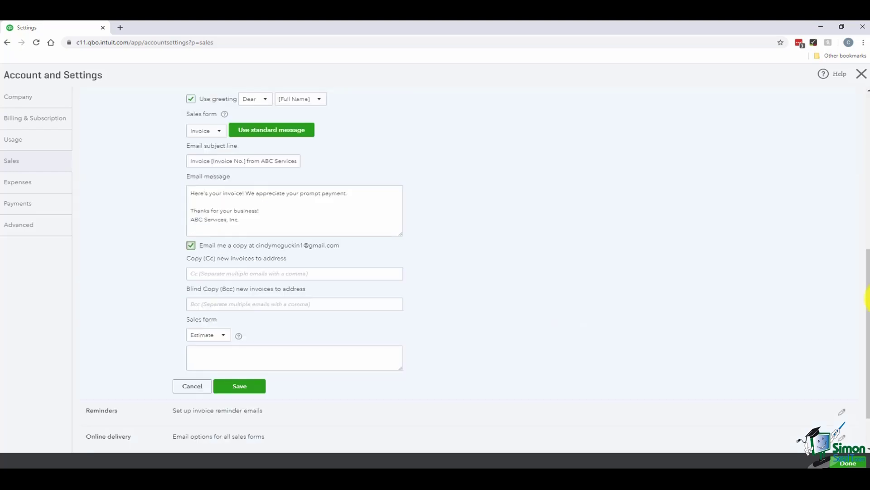
pyautogui.click(238, 386)
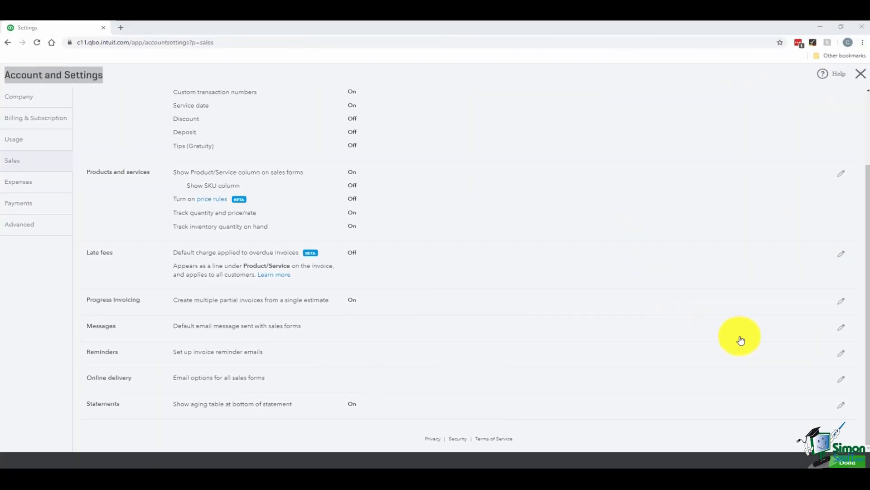
# - Examine the invoice reminder email settings, including the available placeholders and the default message text
pyautogui.click(842, 356)
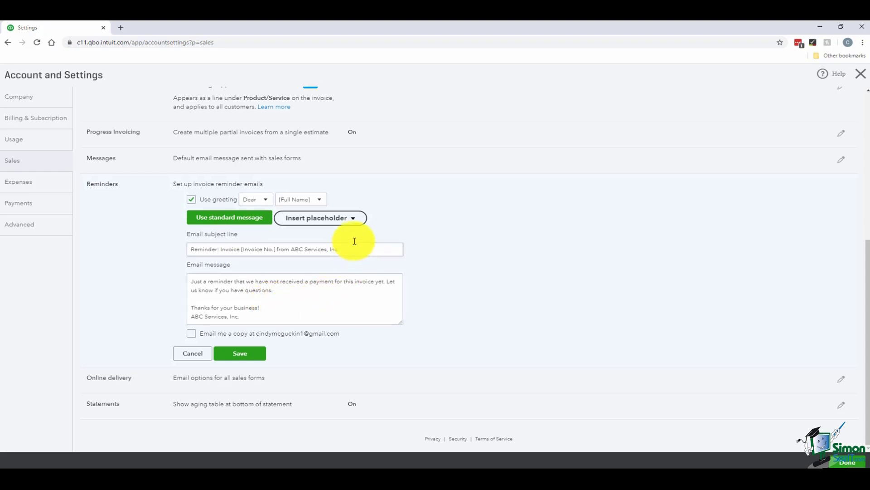
pyautogui.click(356, 220)
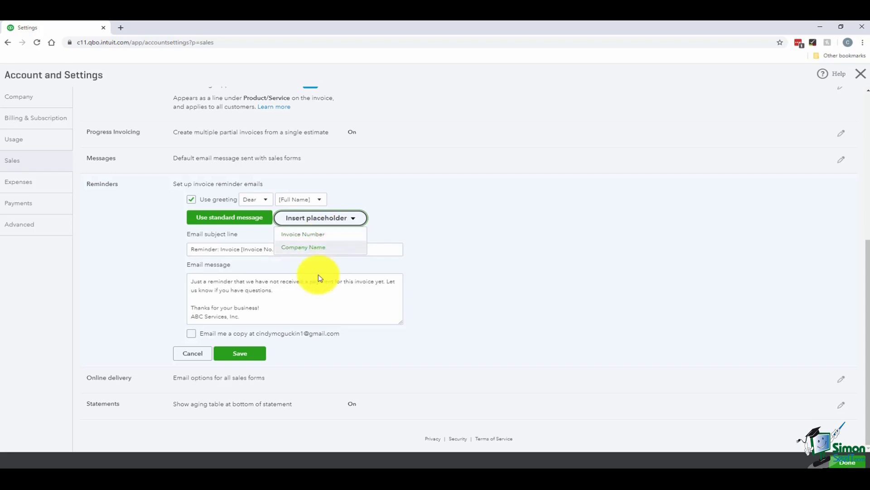
pyautogui.click(301, 284)
pyautogui.hotkey('ctrl', 'a')
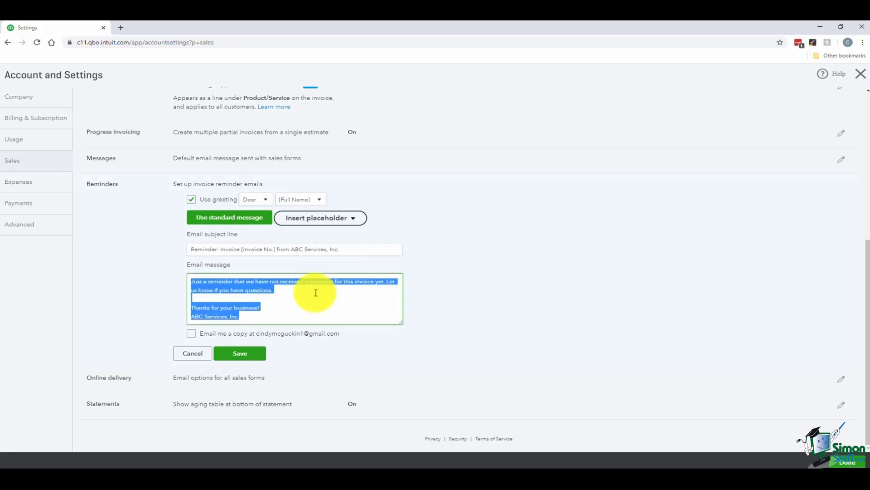
pyautogui.click(316, 293)
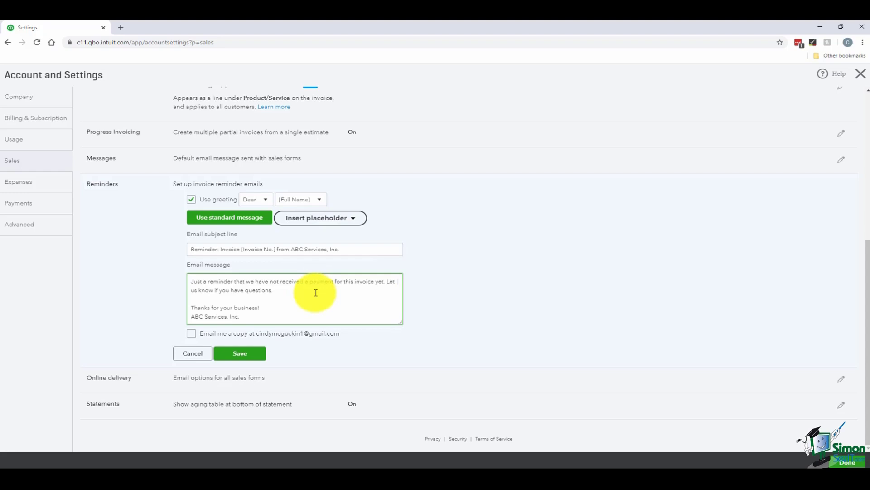
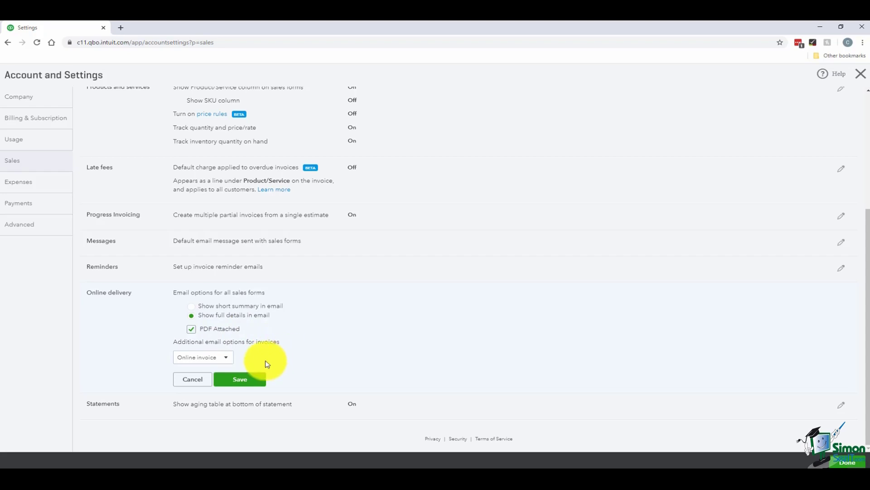
# - Save online delivery with full details, PDF attached and Online invoice, and save statements listing each transaction as a single line with the aging table
pyautogui.click(226, 362)
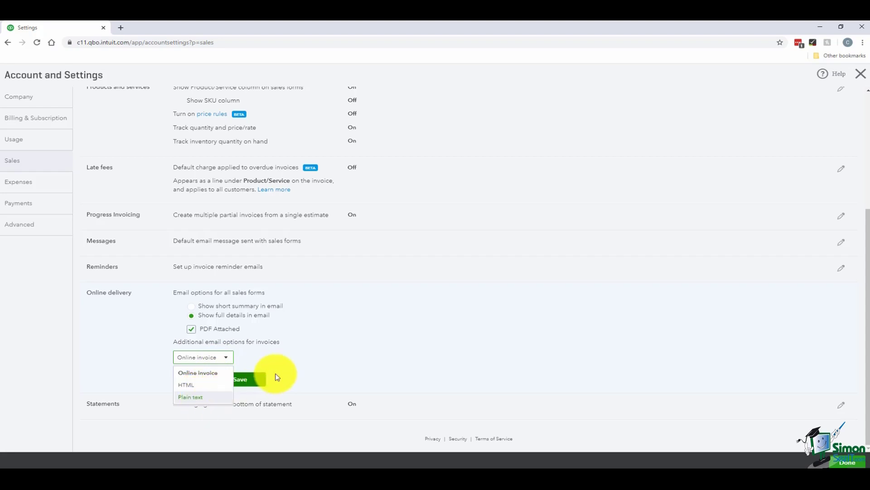
pyautogui.click(311, 361)
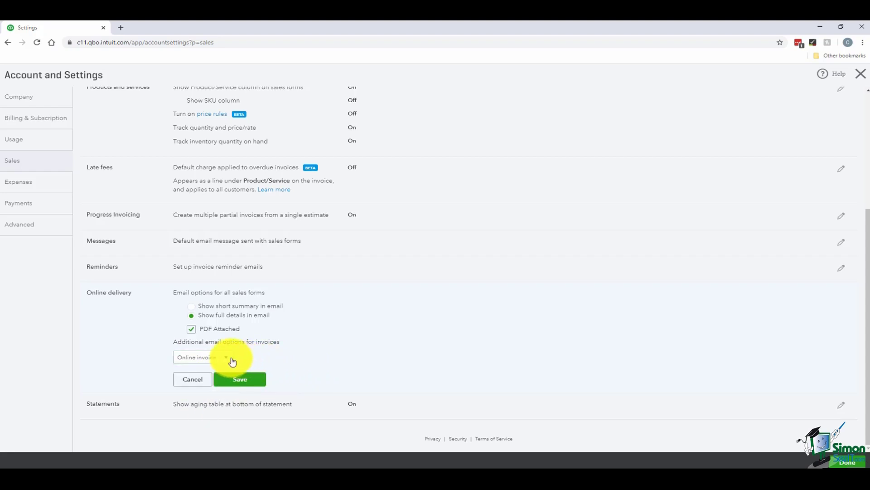
pyautogui.click(239, 379)
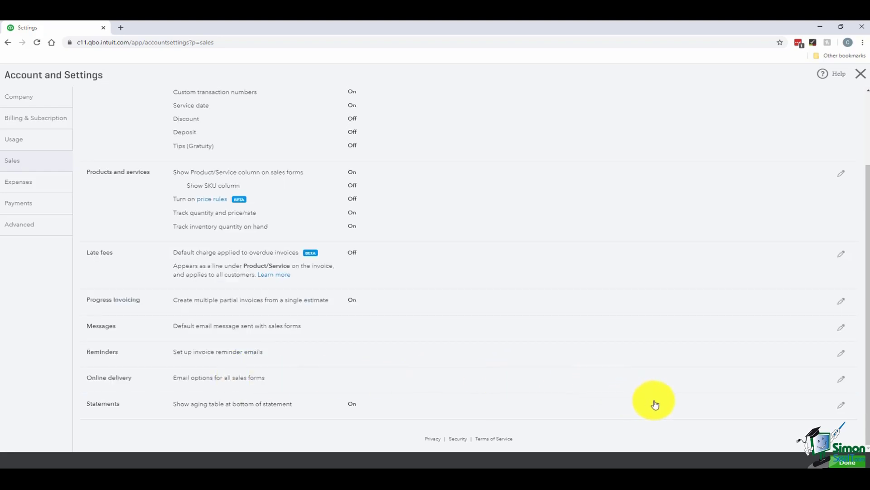
pyautogui.click(841, 407)
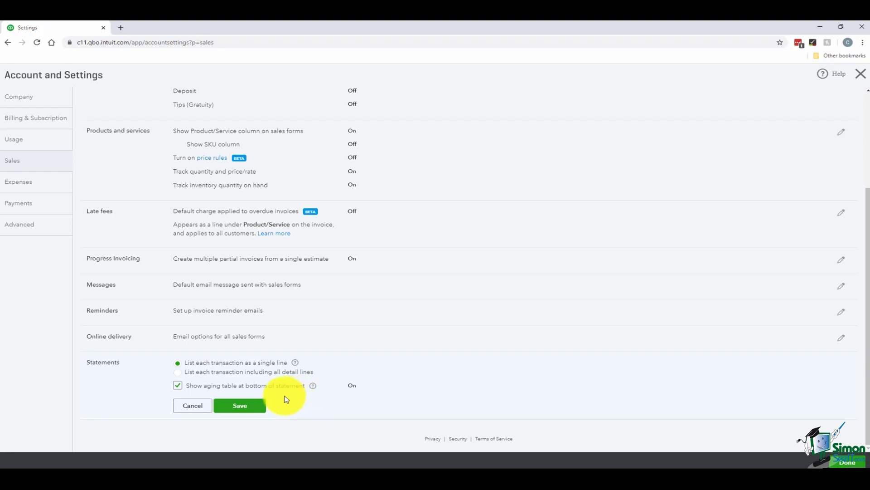
pyautogui.click(259, 406)
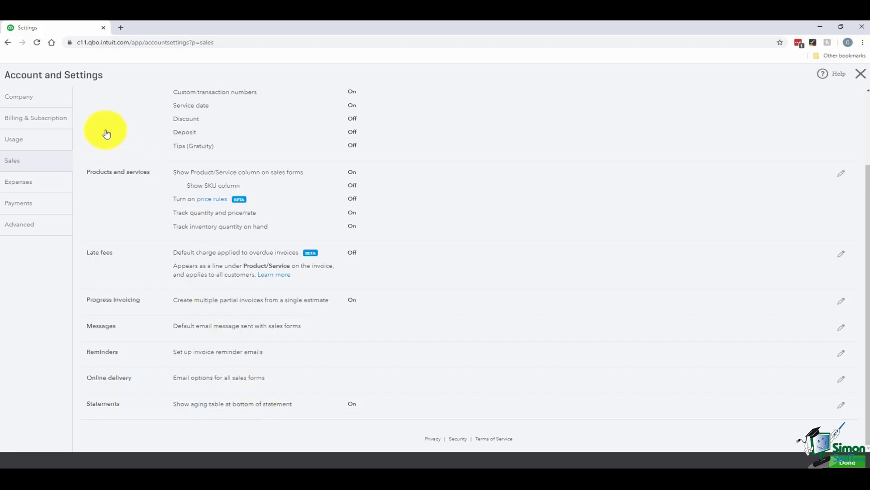
# - Review the purchase order options in the expense settings without saving, and save the default purchase order email message with the "Dear [Full Name]" greeting
pyautogui.click(41, 185)
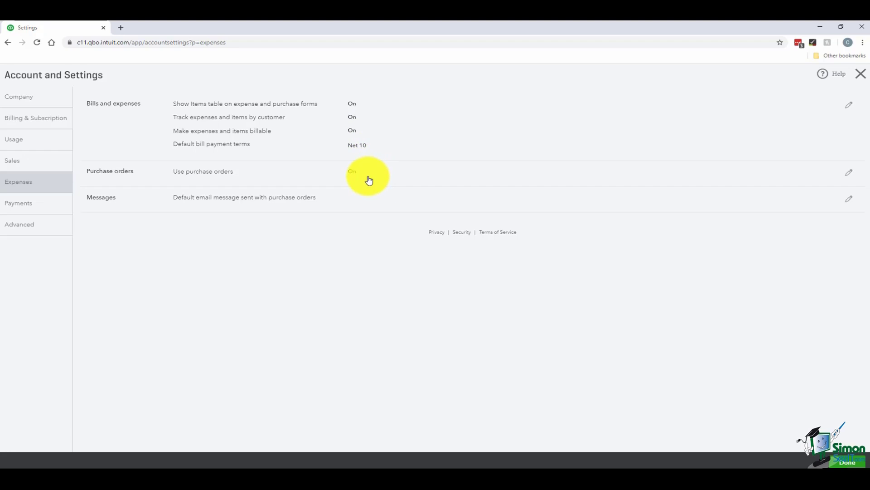
pyautogui.click(352, 175)
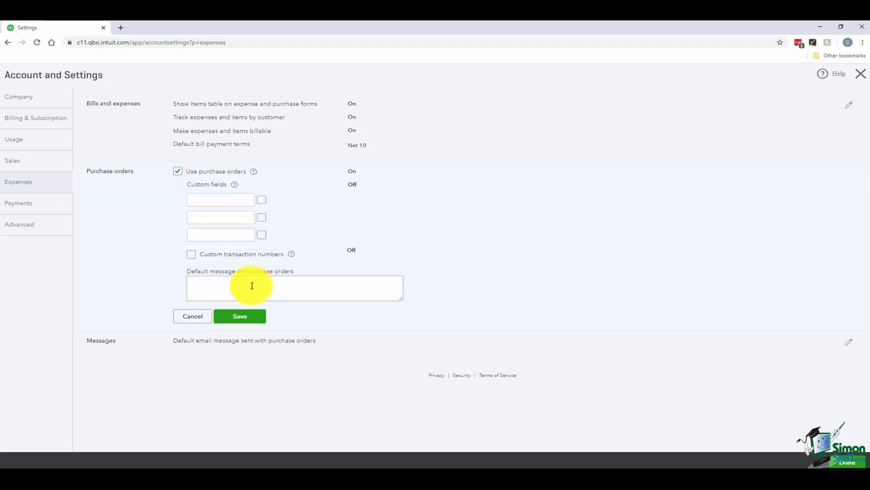
pyautogui.click(194, 316)
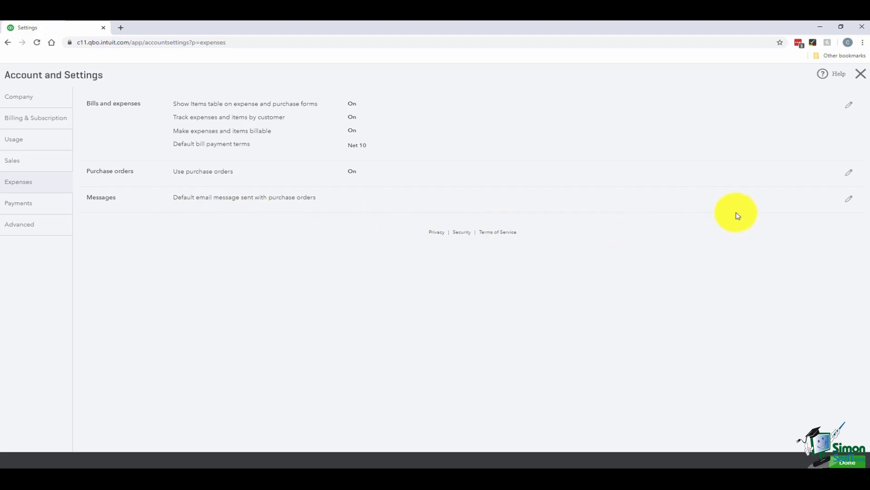
pyautogui.click(850, 201)
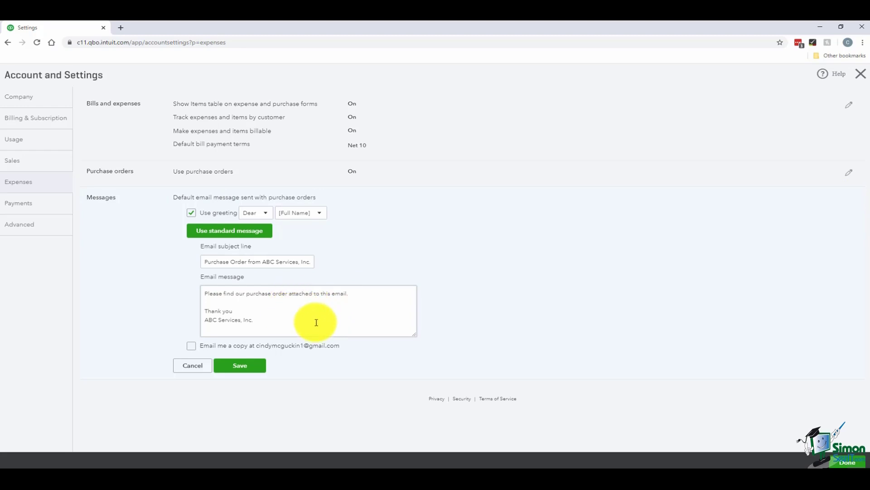
pyautogui.click(256, 366)
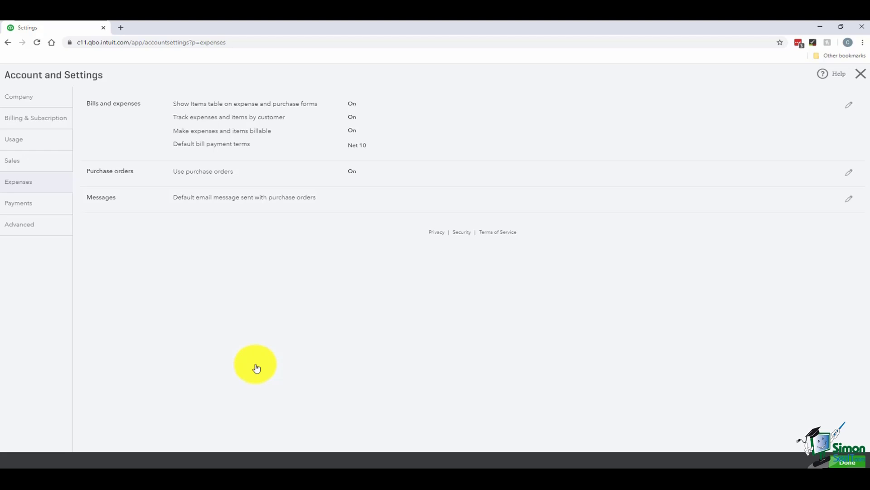
# - Review the QuickBooks Payments options, and examine the Close the books option in the advanced accounting settings without saving
pyautogui.click(28, 209)
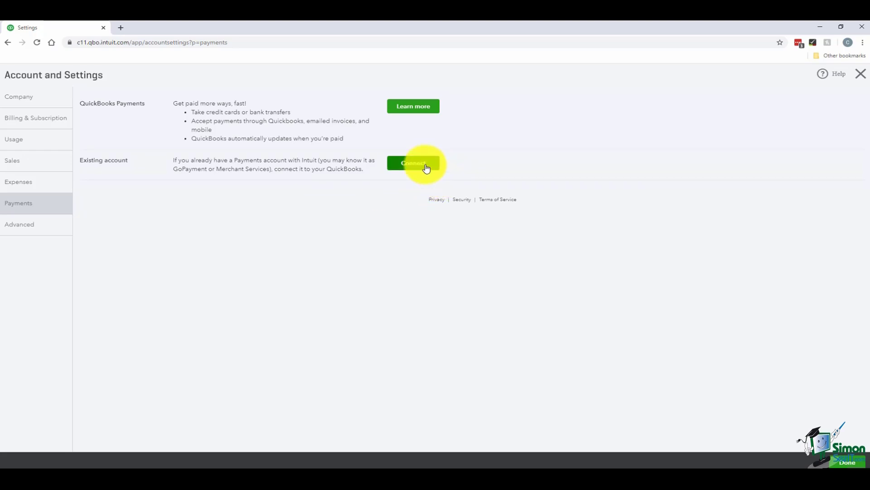
pyautogui.click(35, 226)
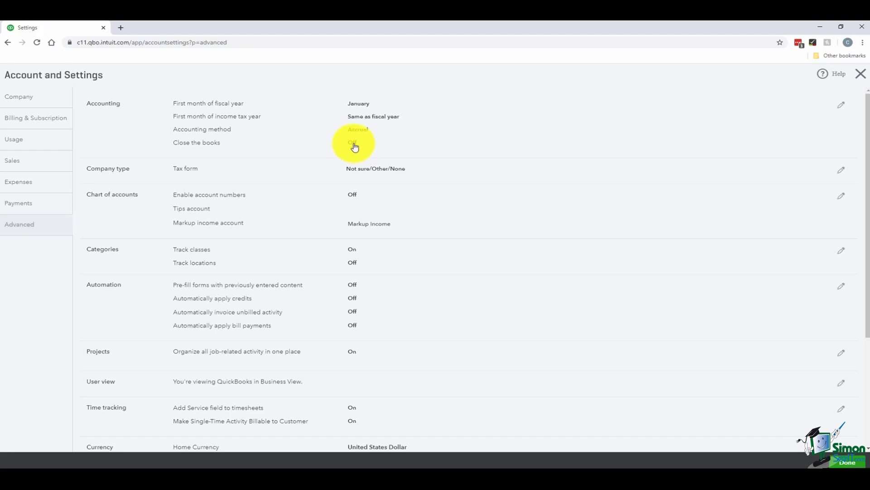
pyautogui.click(354, 146)
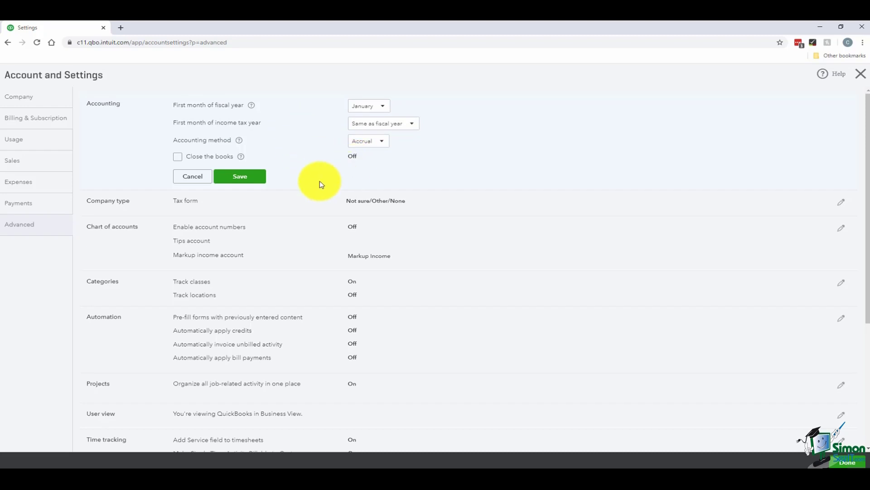
pyautogui.click(178, 157)
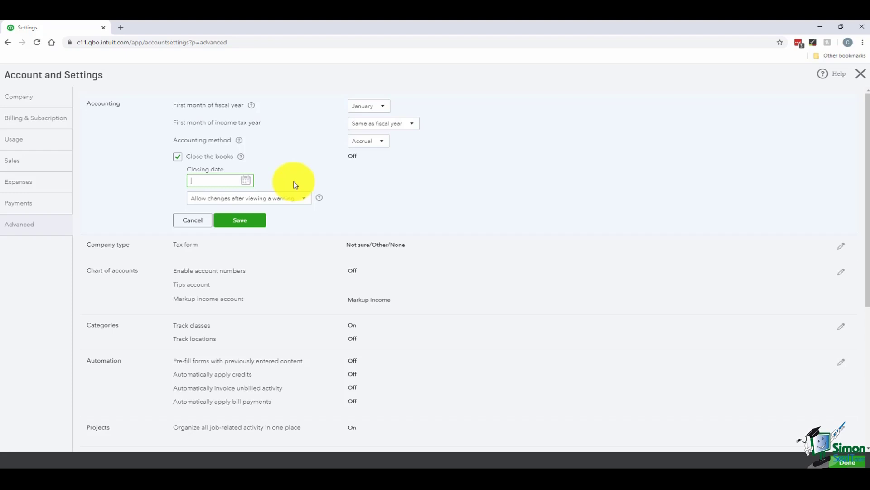
pyautogui.click(200, 222)
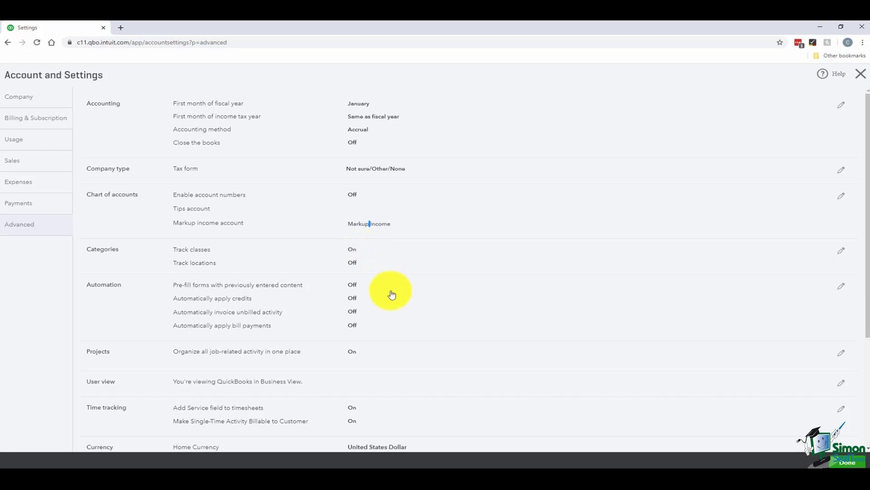
# - Review the remaining advanced settings and the user view choices without saving, and leave Account and Settings
pyautogui.scroll(-4, 392, 294)
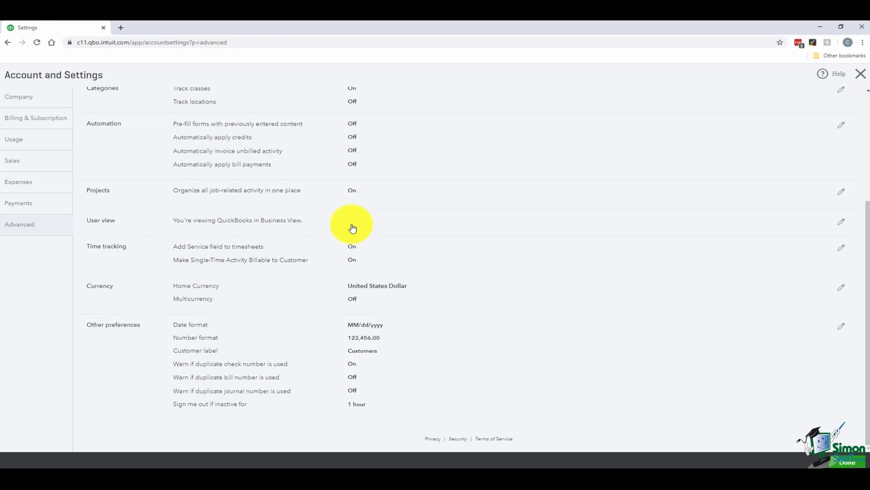
pyautogui.click(841, 222)
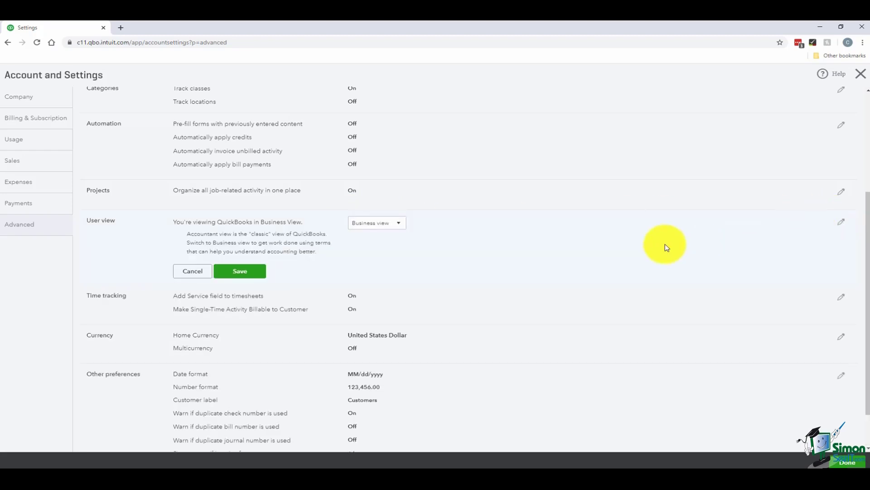
pyautogui.click(390, 223)
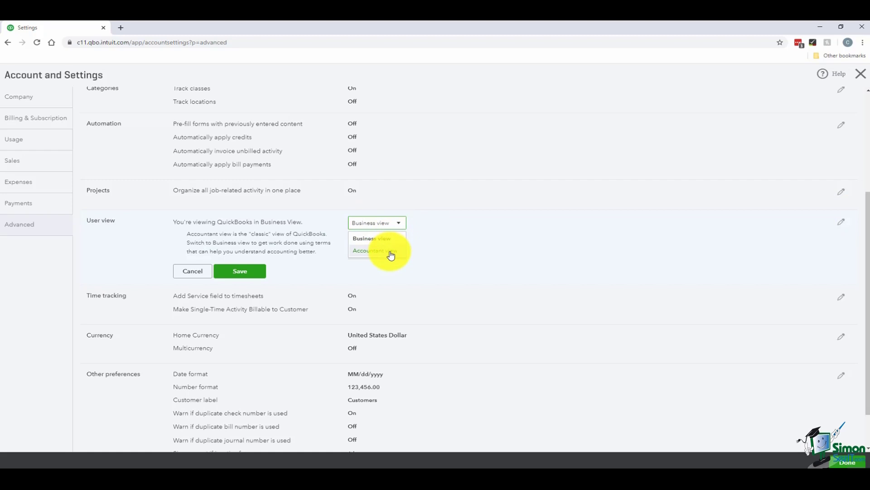
pyautogui.click(194, 271)
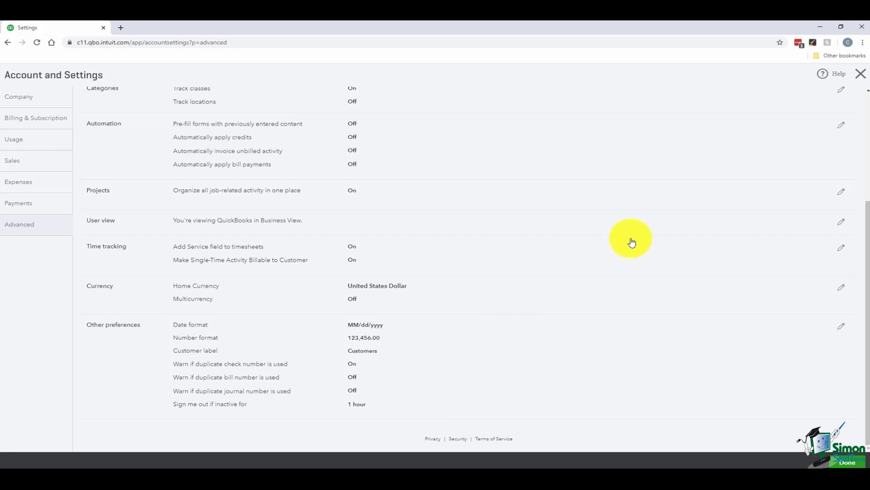
pyautogui.click(864, 73)
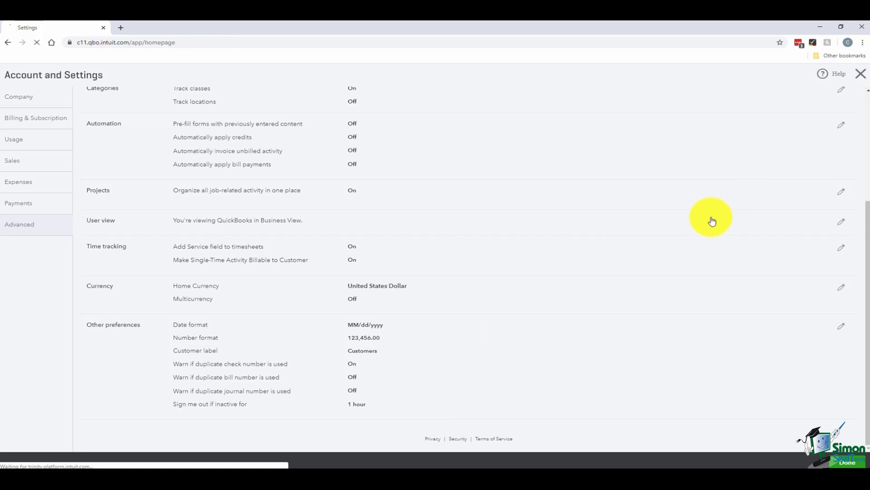